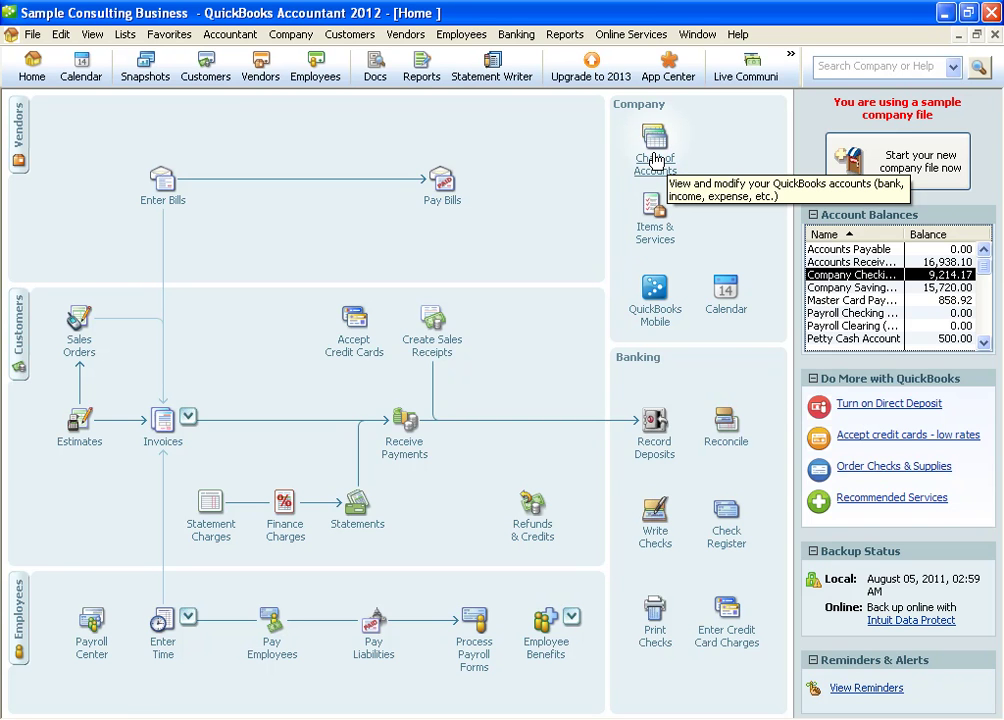
Step: Review the Markup on Reimbursable Expenses and Reimburseable Expenses accounts in the chart of accounts
left_click(655, 160)
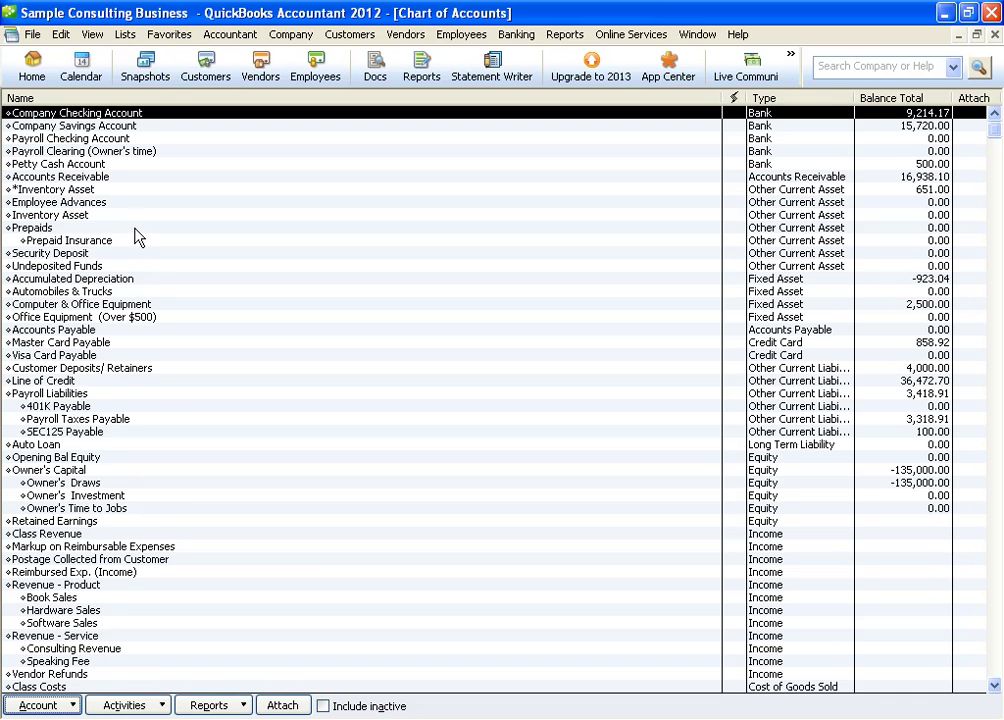
scroll(173, 288, "down", 2)
scroll(173, 288, "down", 1)
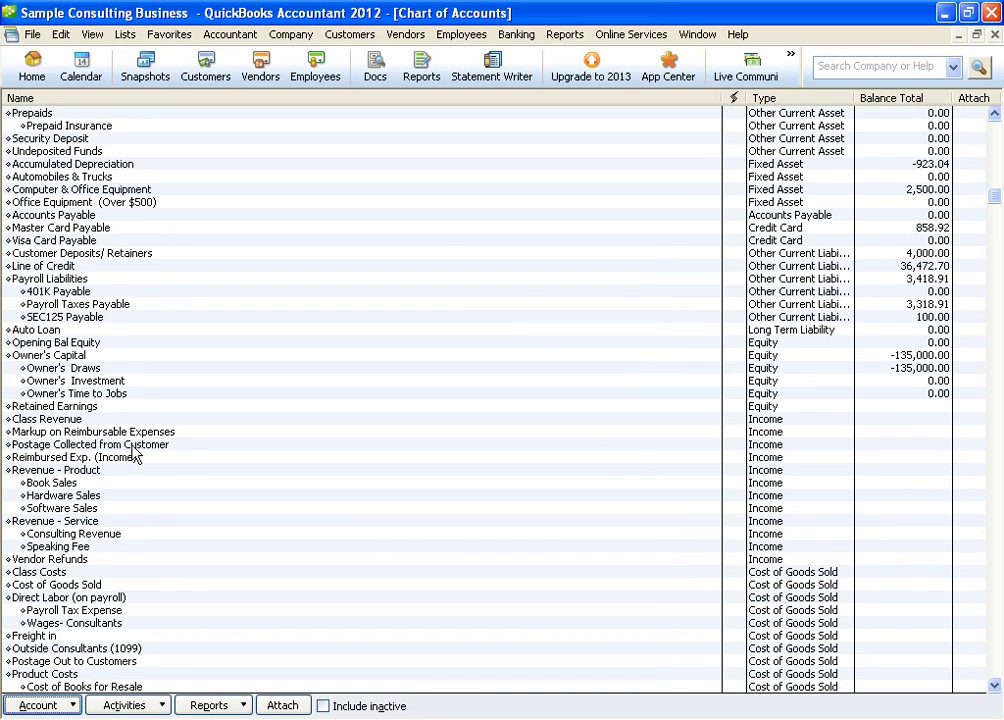
left_click(137, 432)
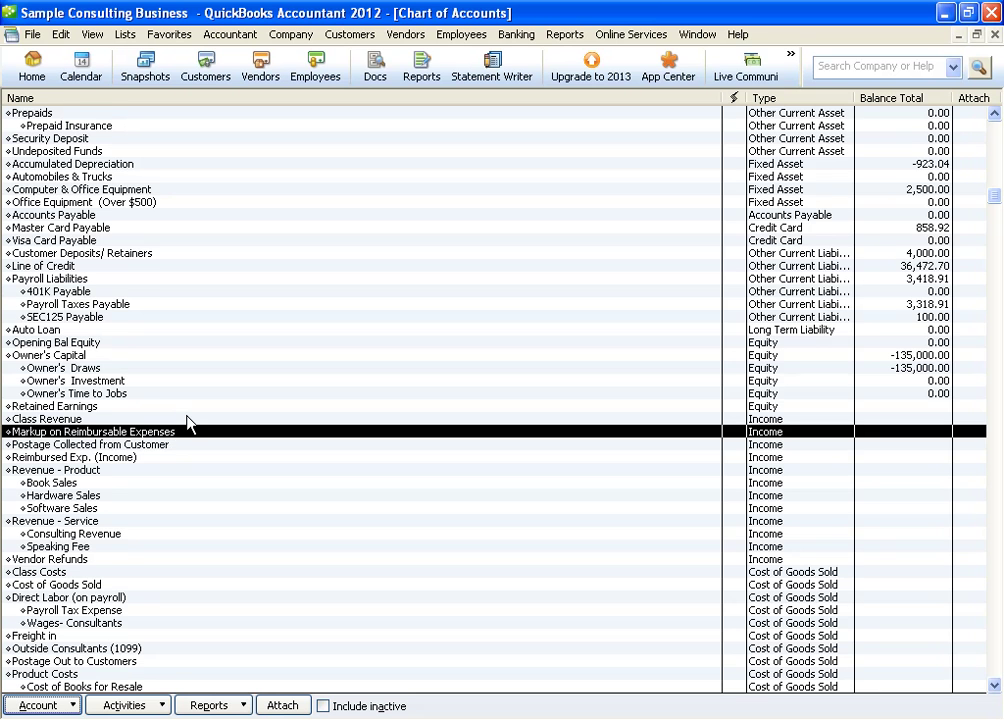
scroll(188, 423, "down", 4)
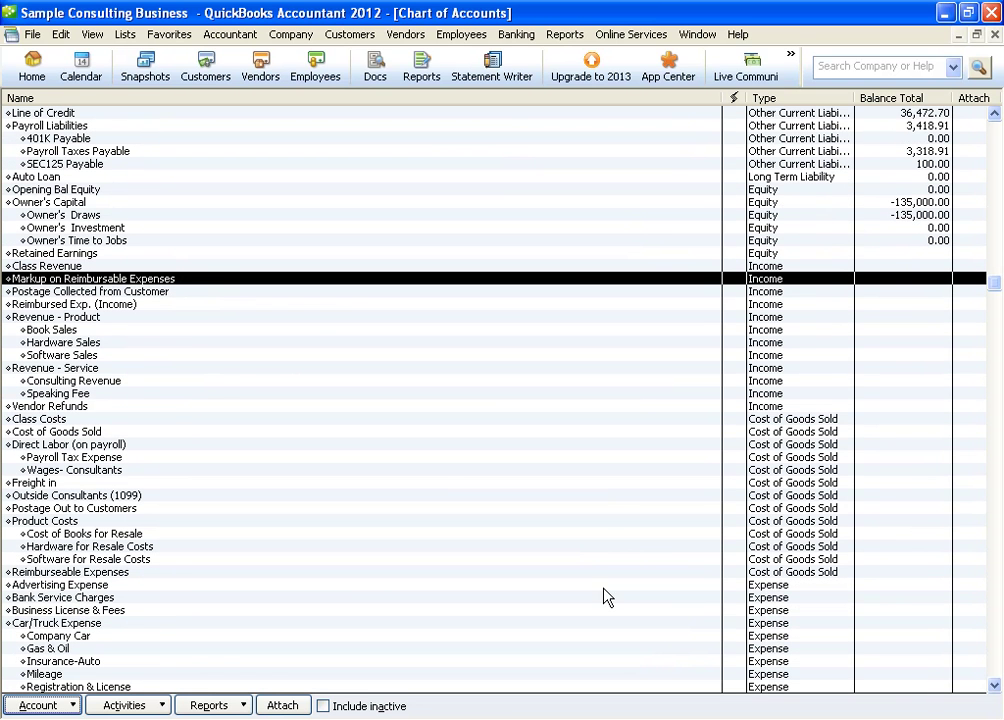
left_click(80, 572)
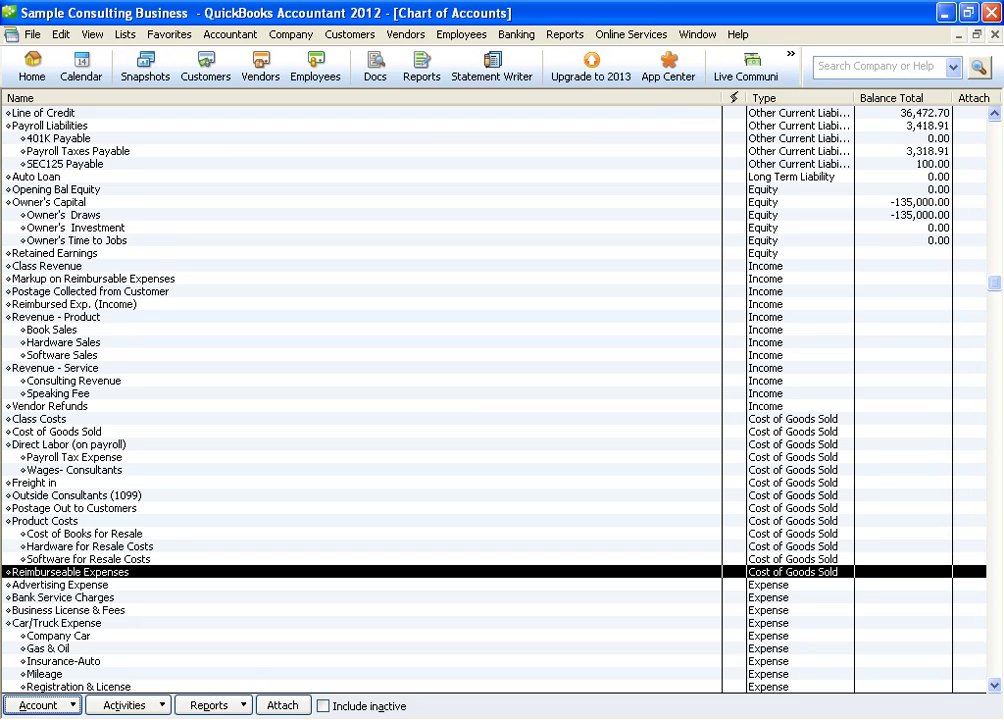
key("Escape")
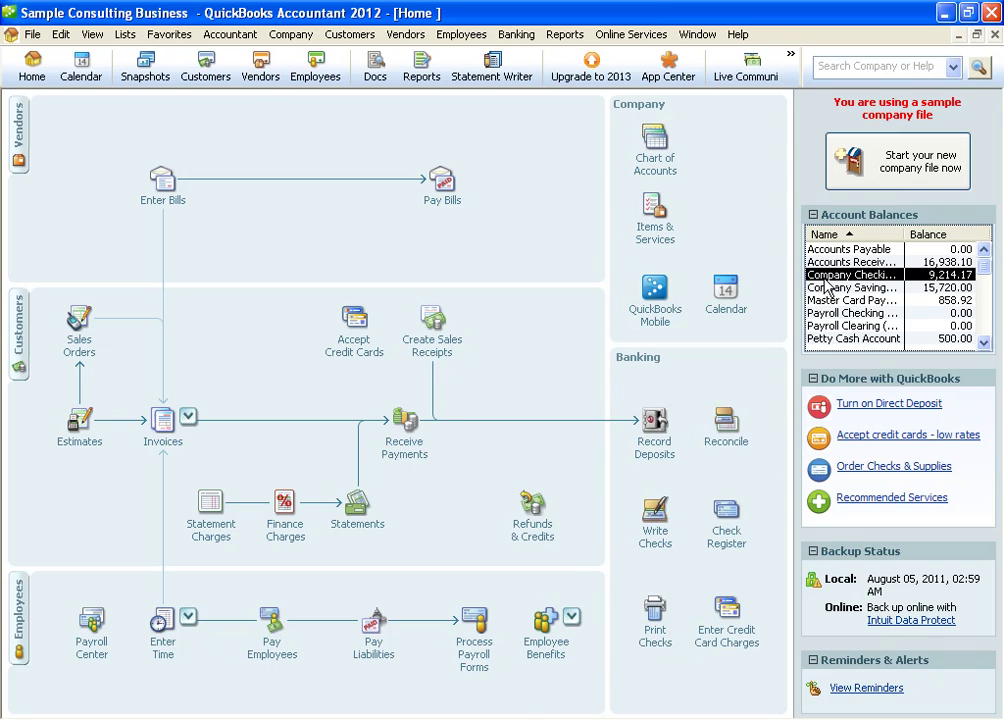
Step: Bring up the earlier check 5350 in the Write Checks form
left_click(658, 530)
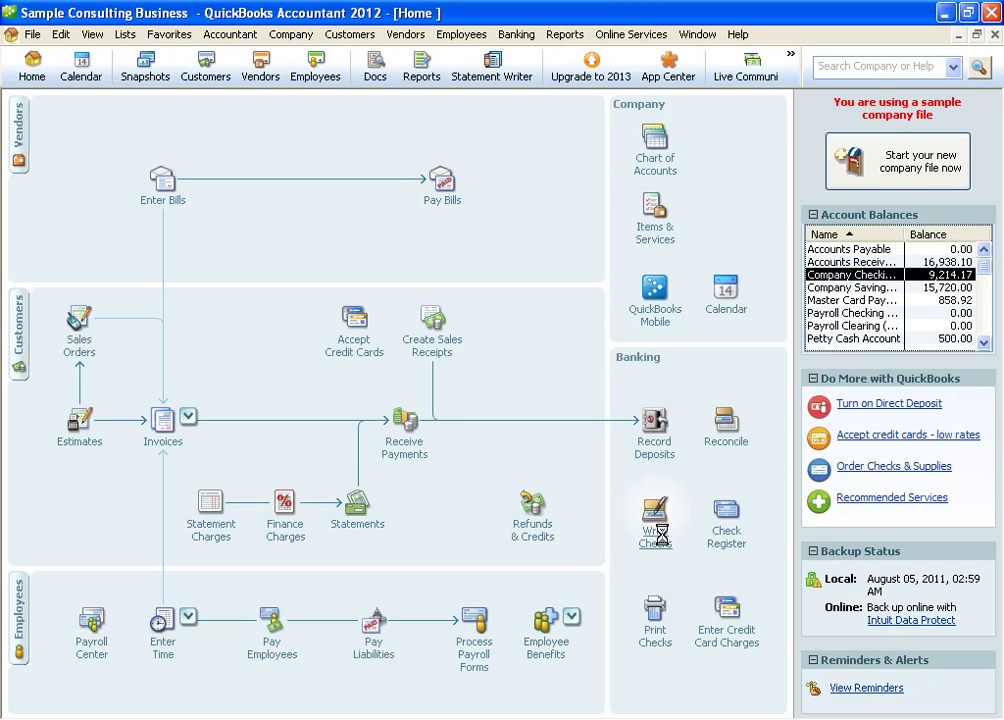
left_click(33, 106)
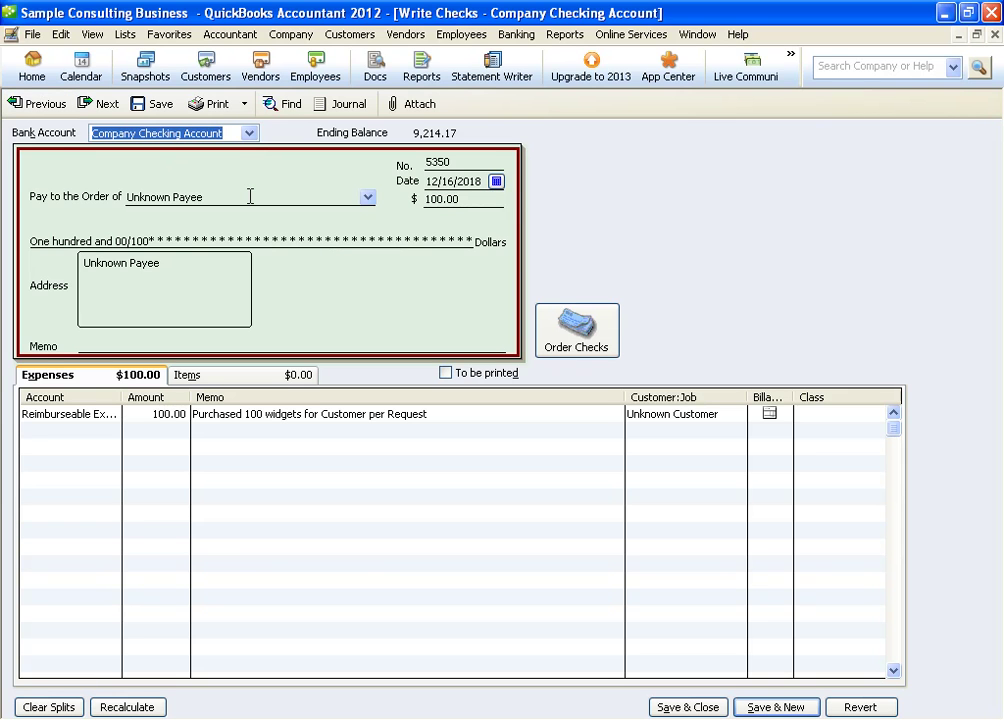
left_click(32, 66)
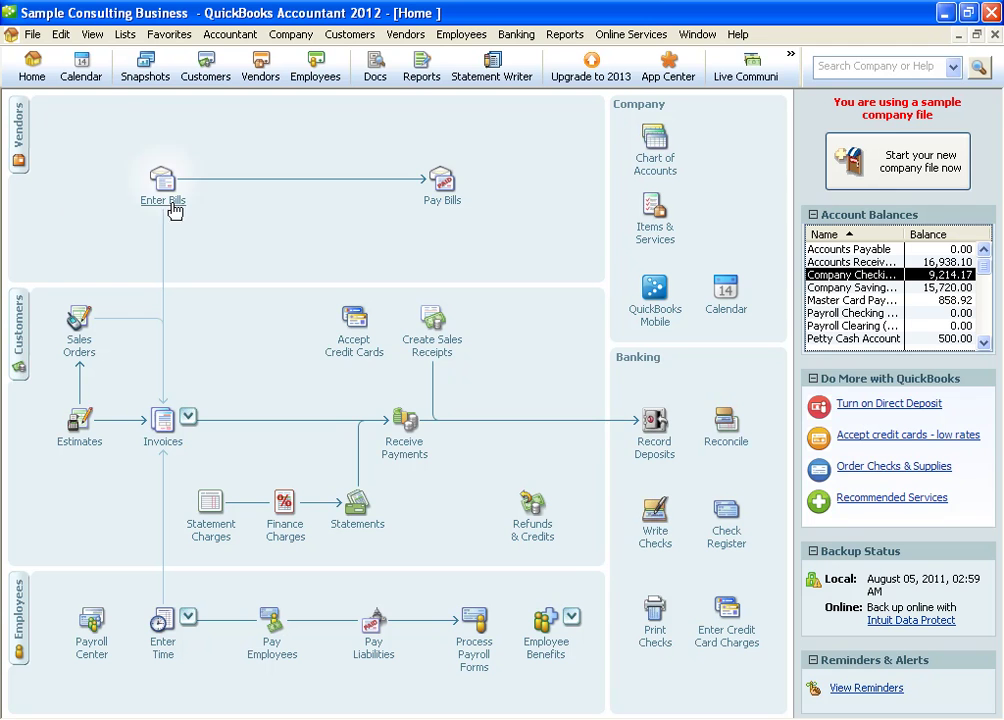
left_click(651, 532)
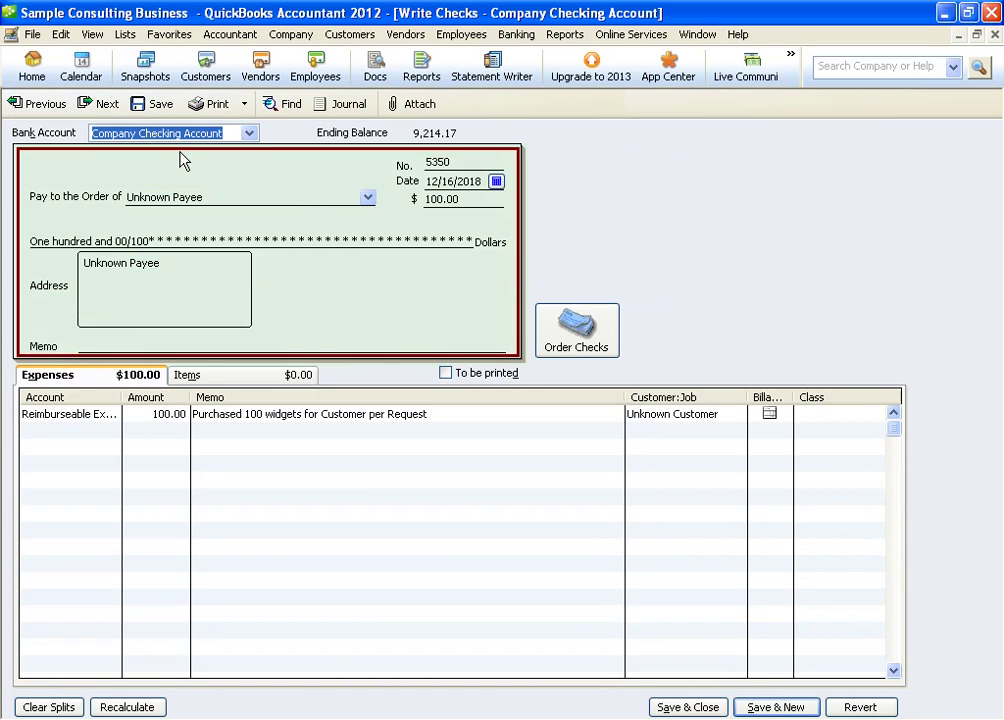
Step: Widen the Account column and inspect check 5350's $100 Reimburseable Expenses line
left_click(226, 197)
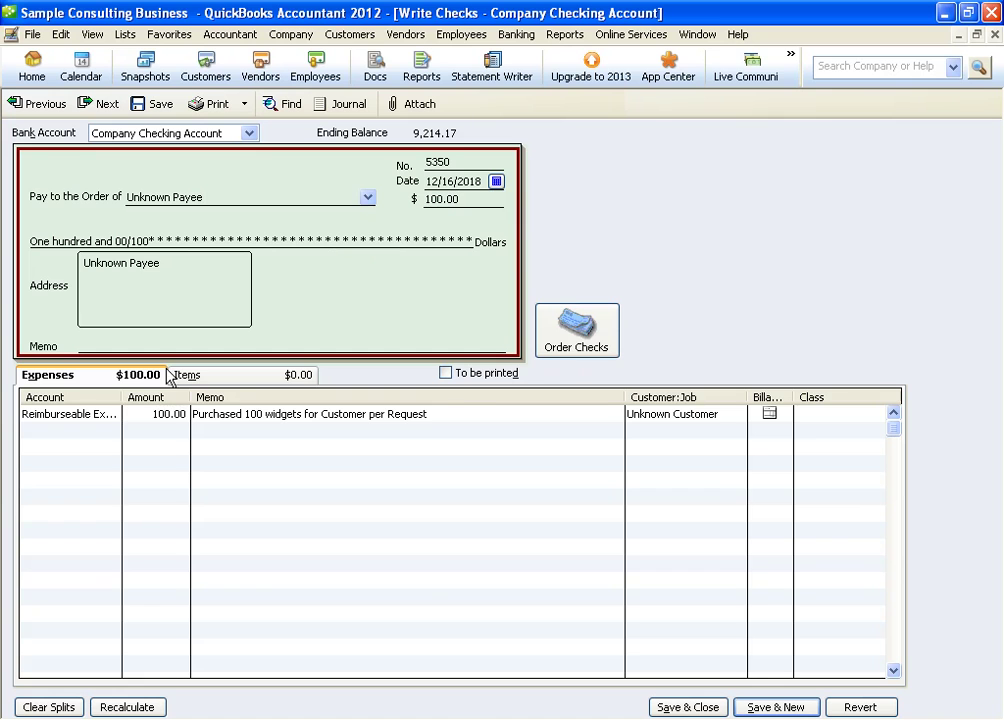
left_click_drag(122, 397, 145, 398)
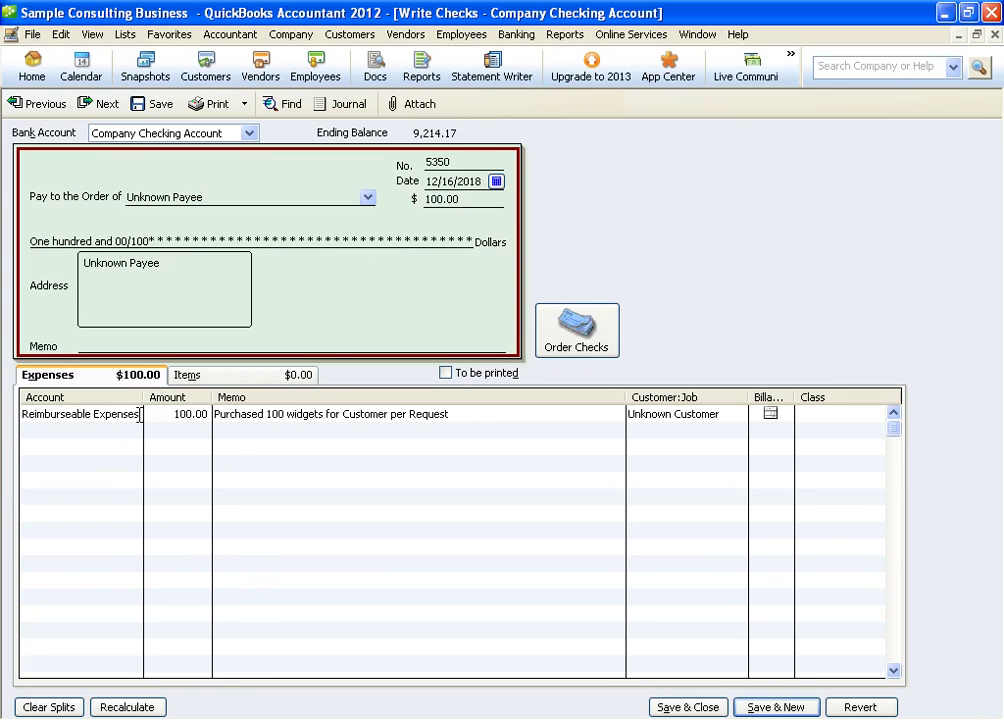
left_click(105, 414)
key("Escape")
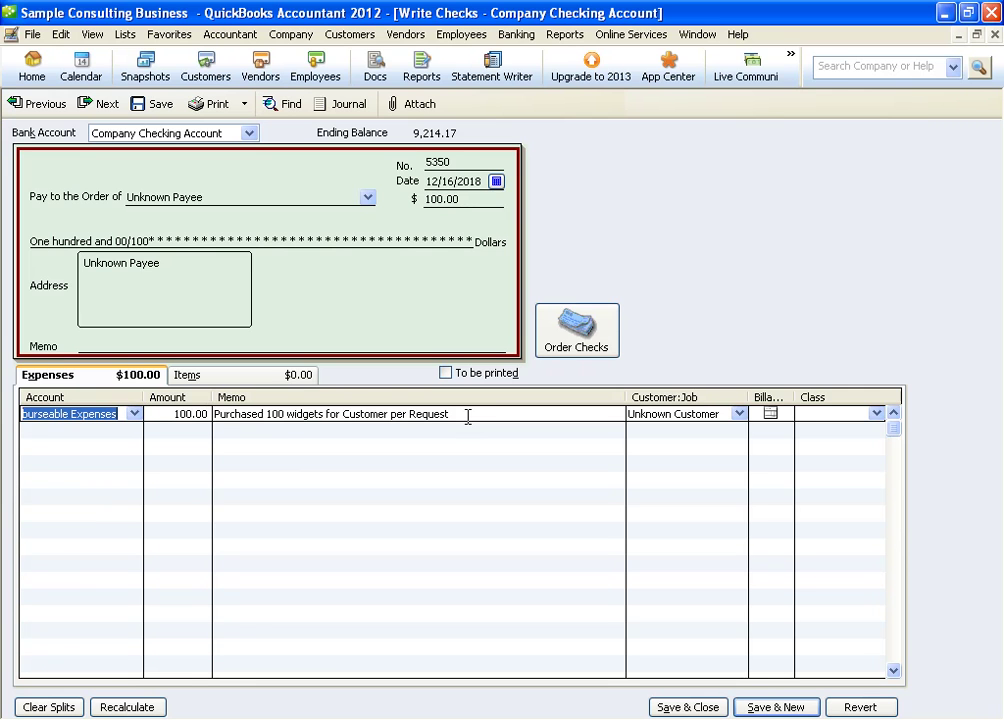
left_click_drag(467, 416, 242, 432)
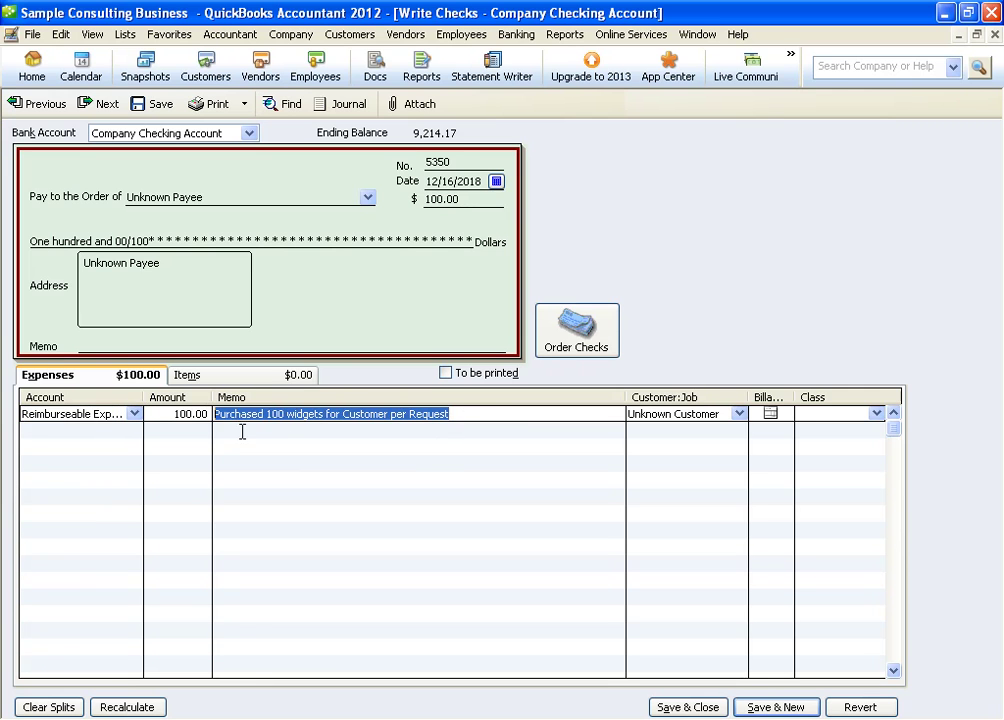
left_click(455, 416)
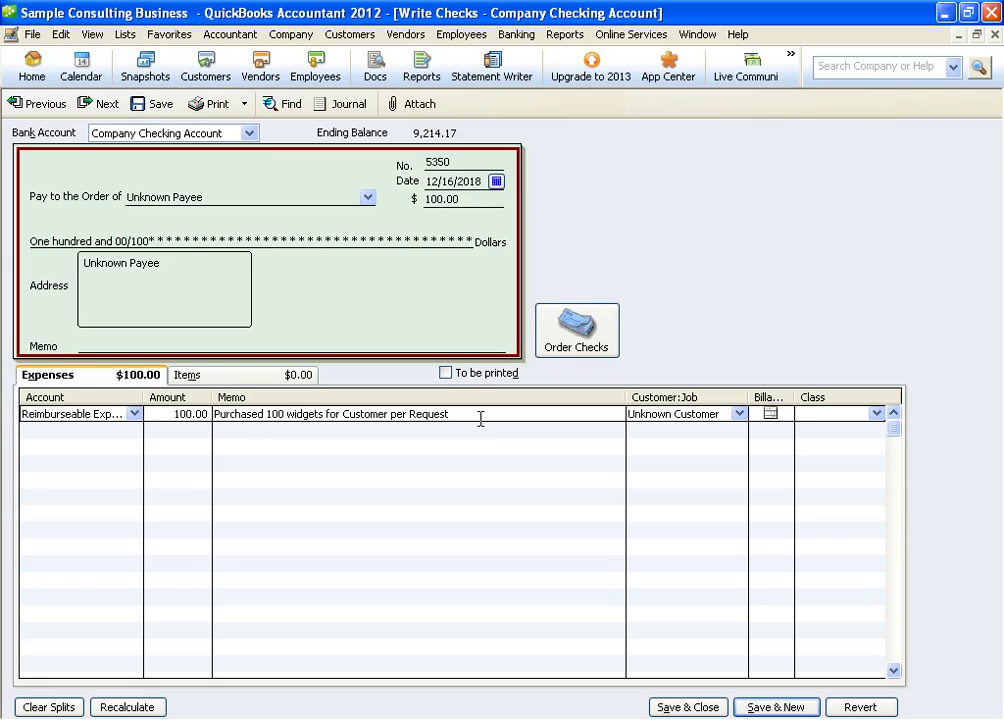
Step: Mark the $100 line billable to Unknown Customer and save the changed check
left_click(771, 414)
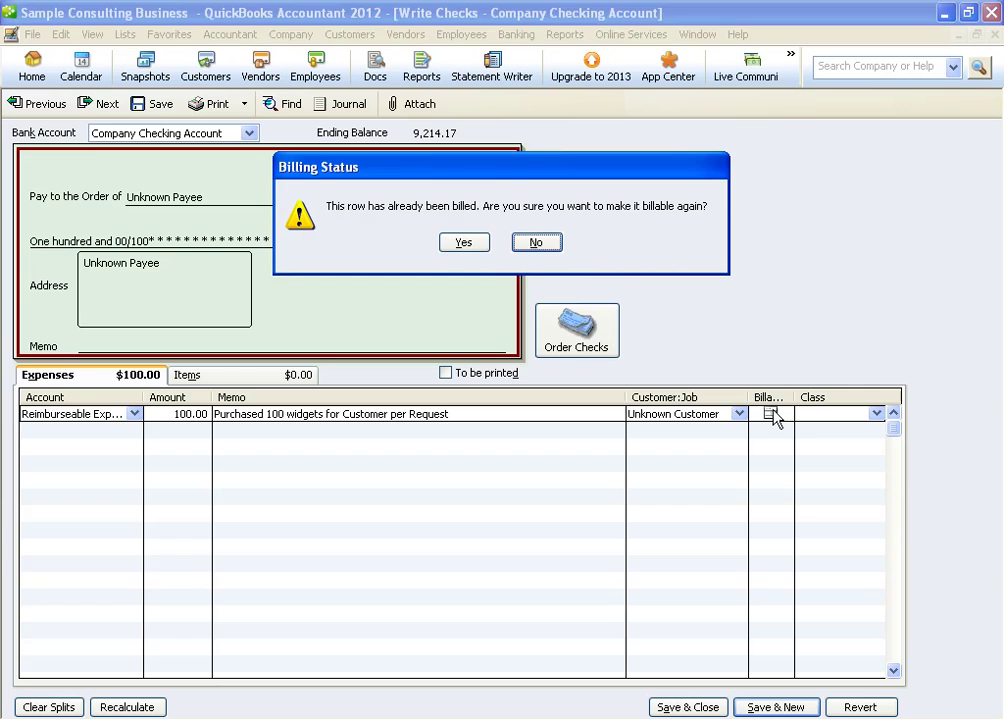
left_click(472, 243)
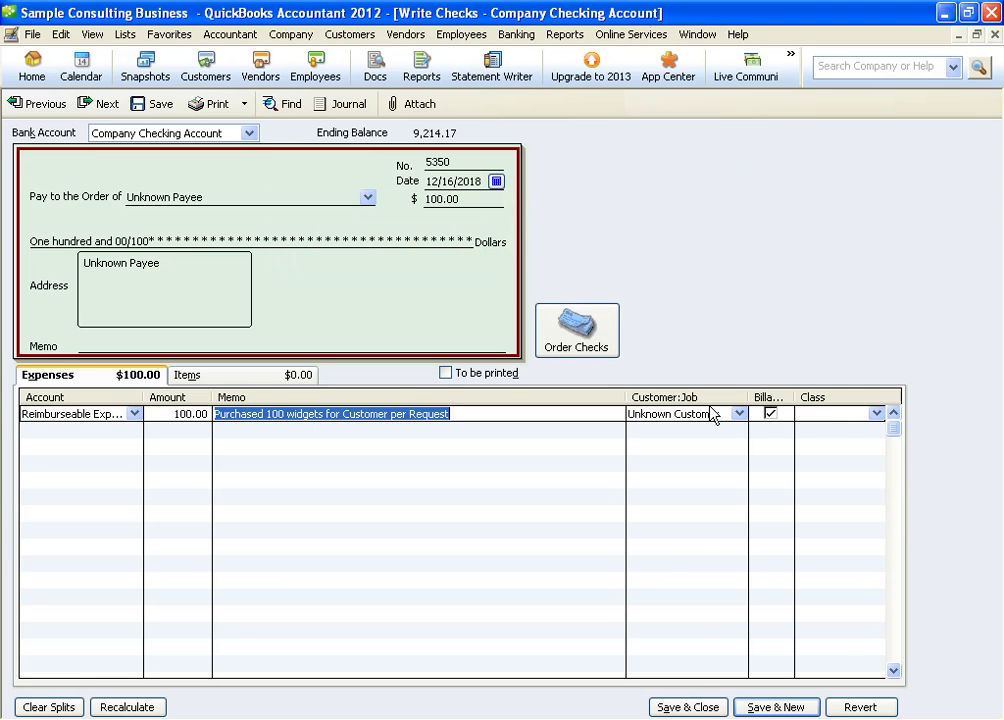
left_click(739, 413)
left_click(739, 413)
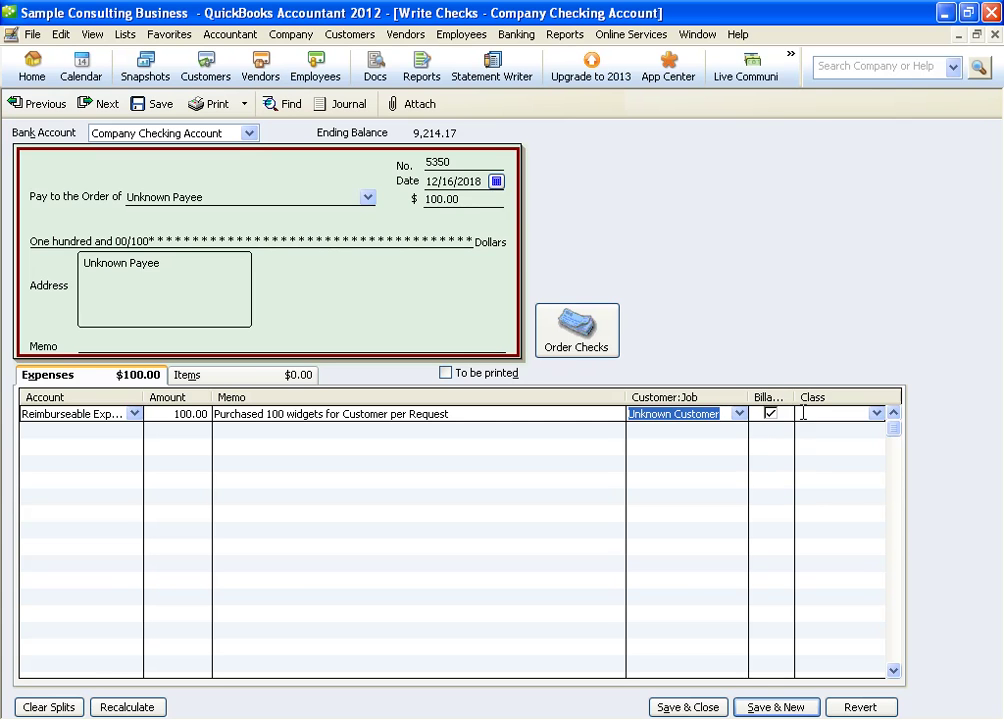
left_click(686, 708)
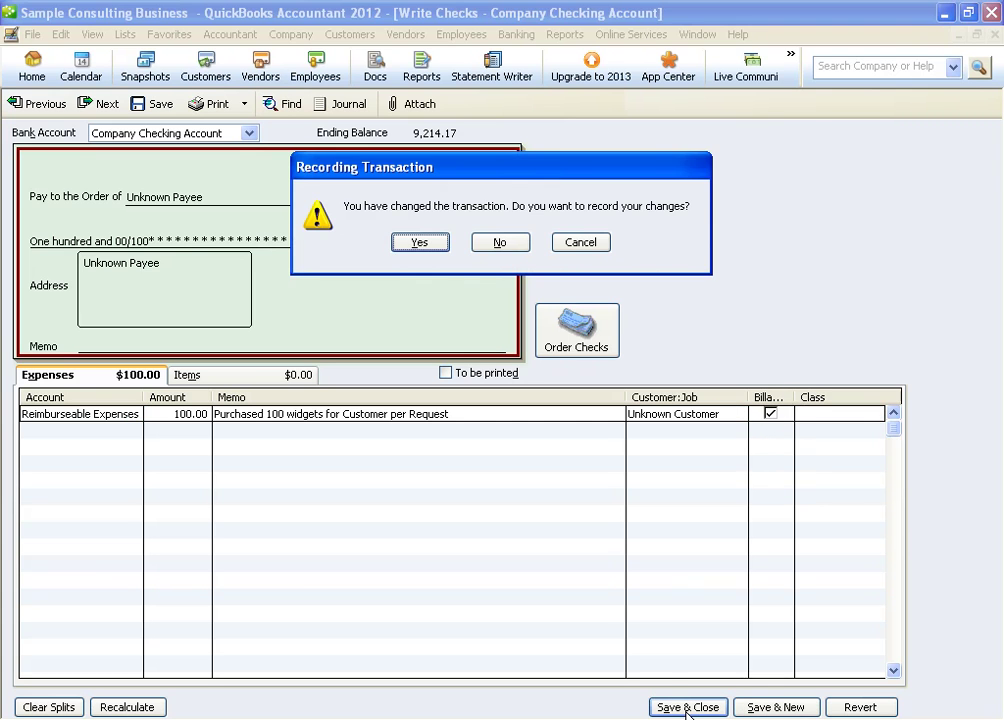
left_click(420, 242)
left_click(462, 281)
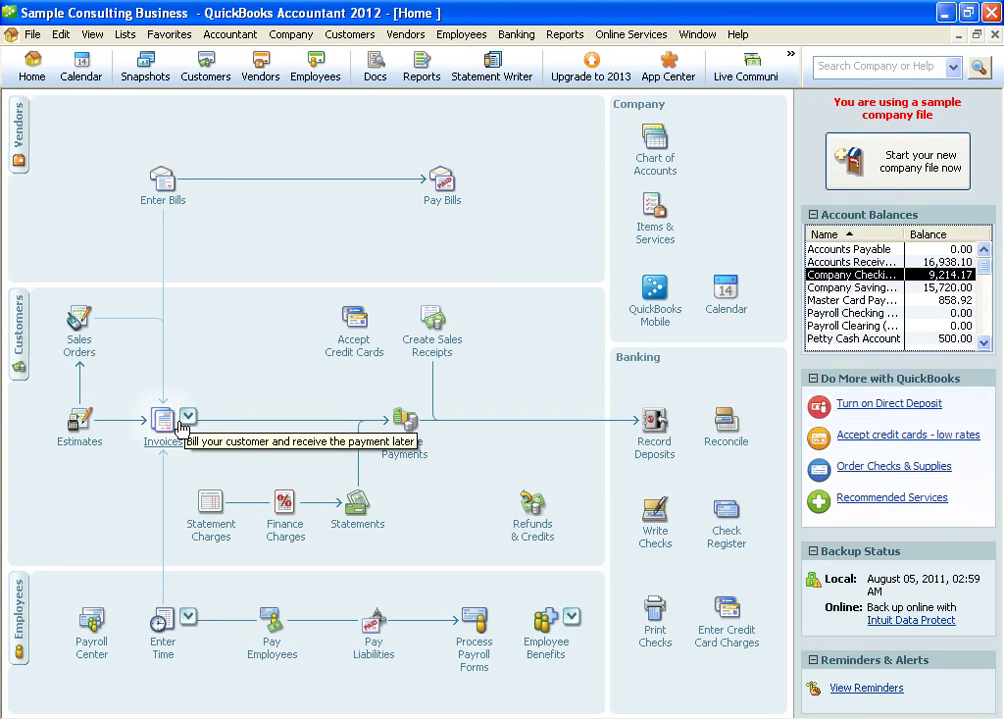
Step: Start a new Unknown Customer invoice and show its outstanding billable expenses, including the $100 widget
left_click(182, 429)
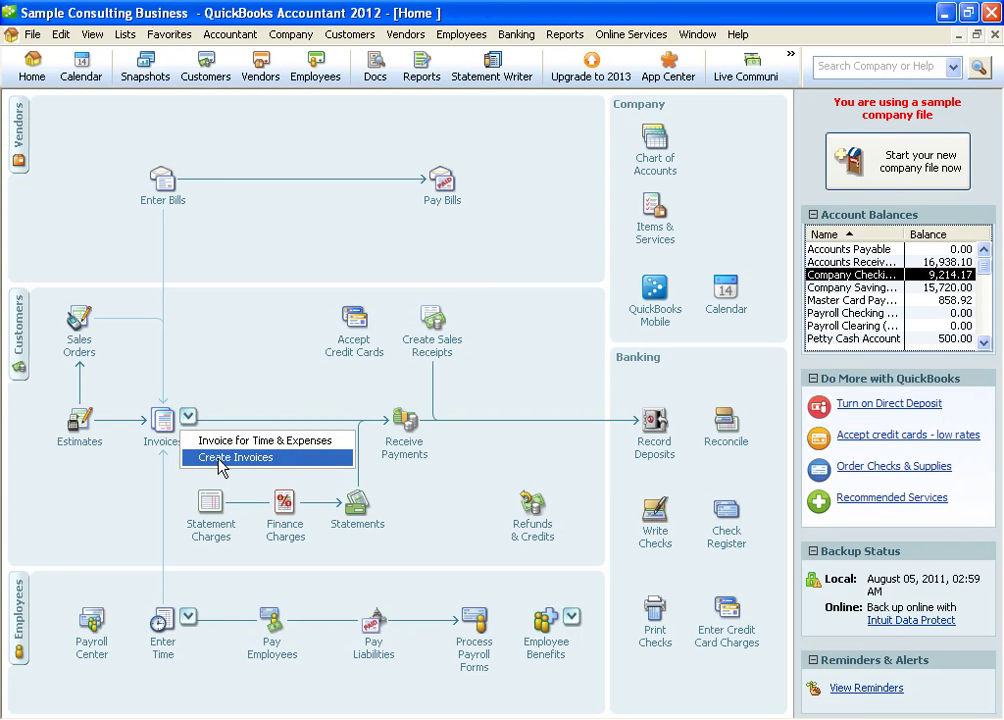
left_click(222, 457)
type("Unknown Customer")
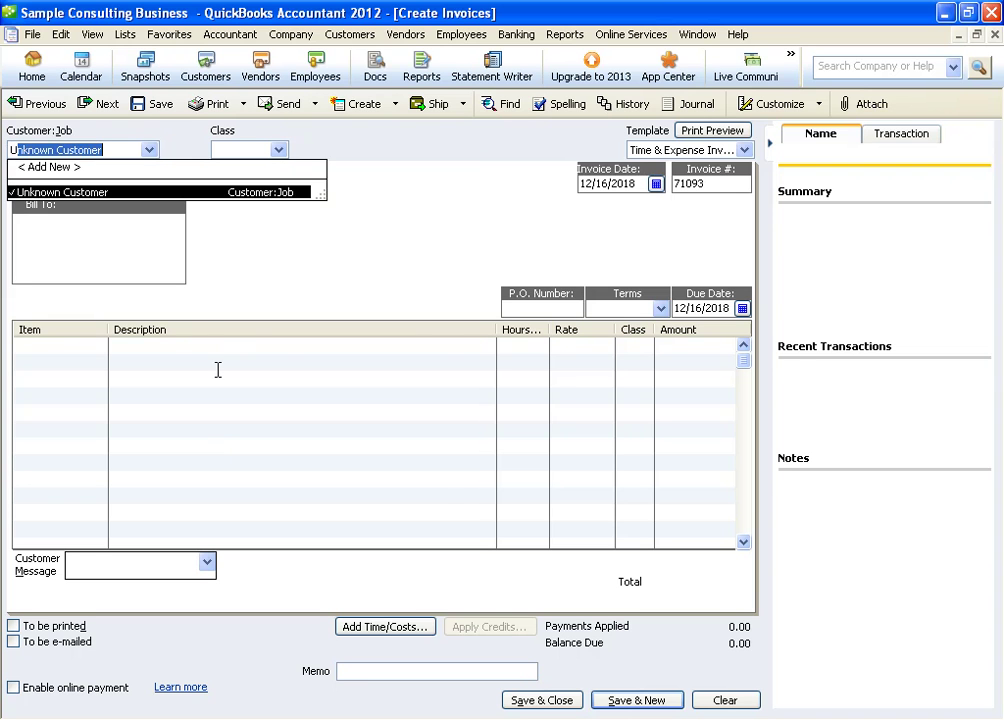
key("Tab")
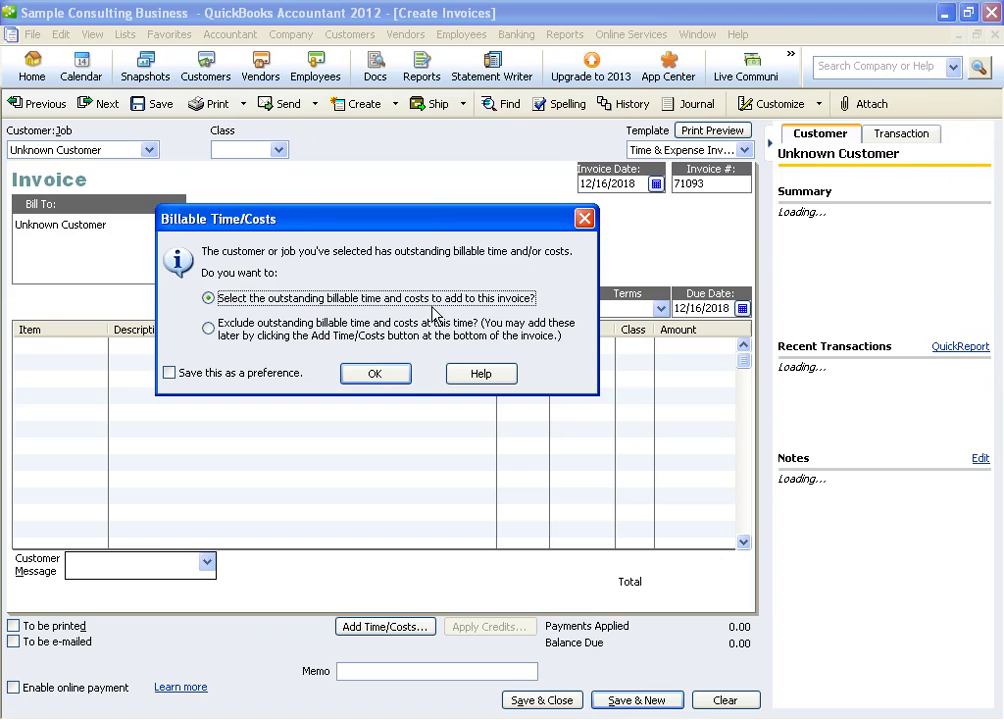
left_click(379, 378)
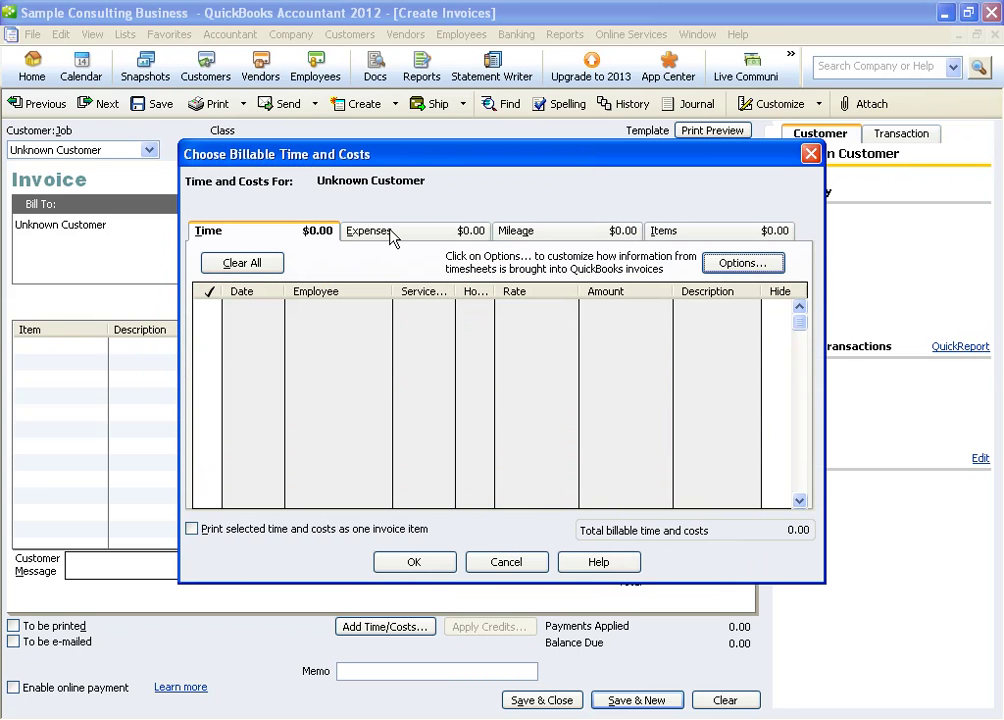
left_click(390, 237)
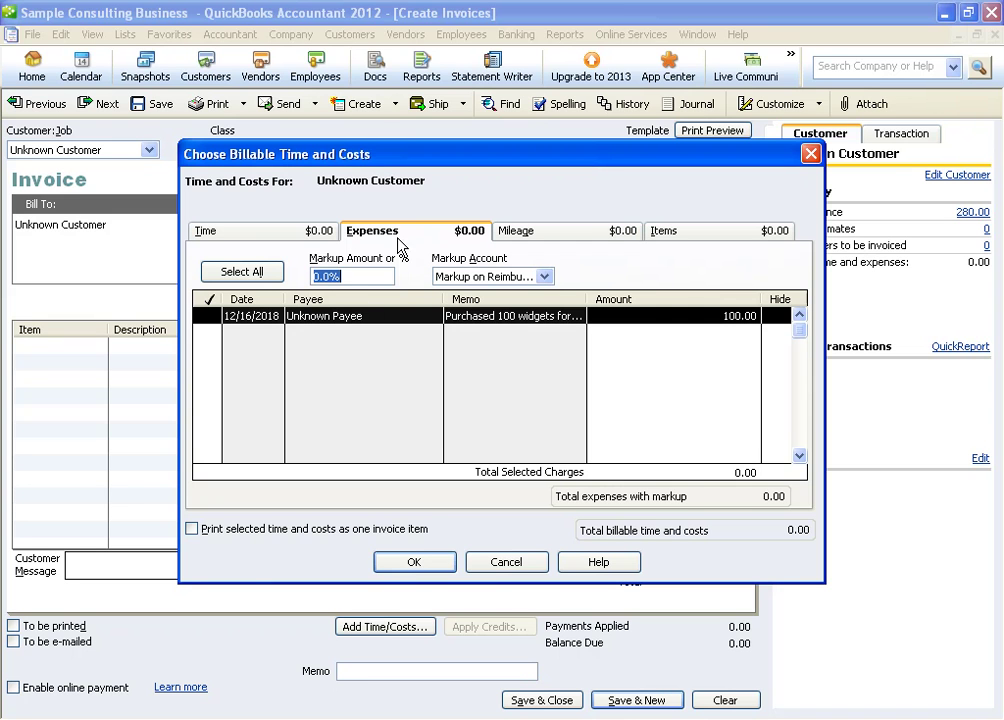
left_click(320, 276)
Step: Bill the $100 widget expense with 40% markup to Markup on Reimbursable Expenses as one item
type("4")
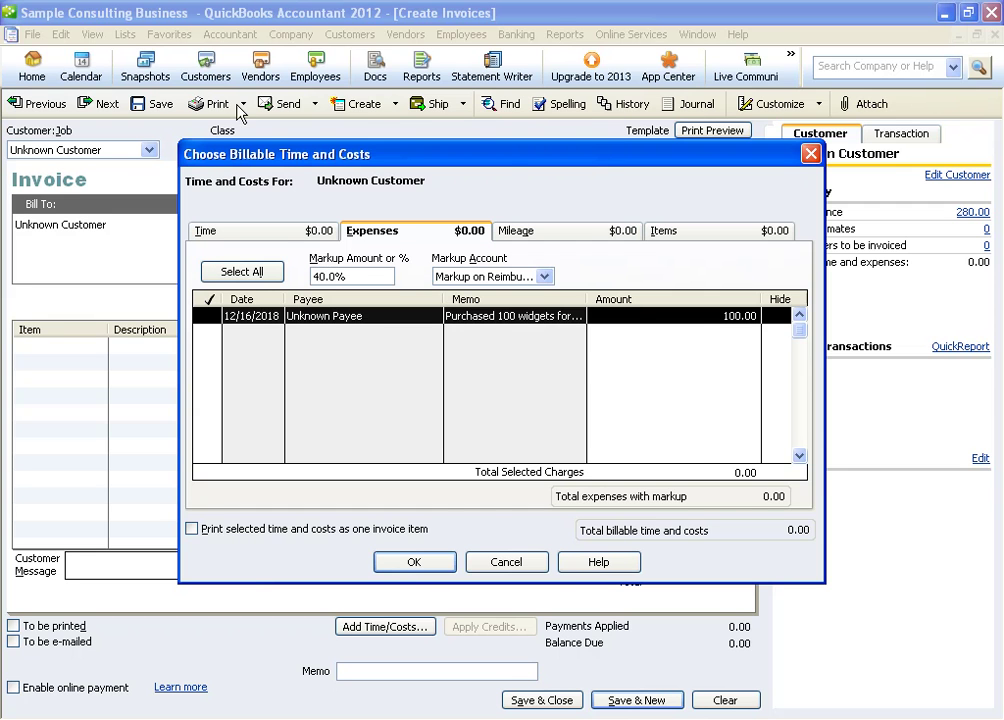
left_click(543, 276)
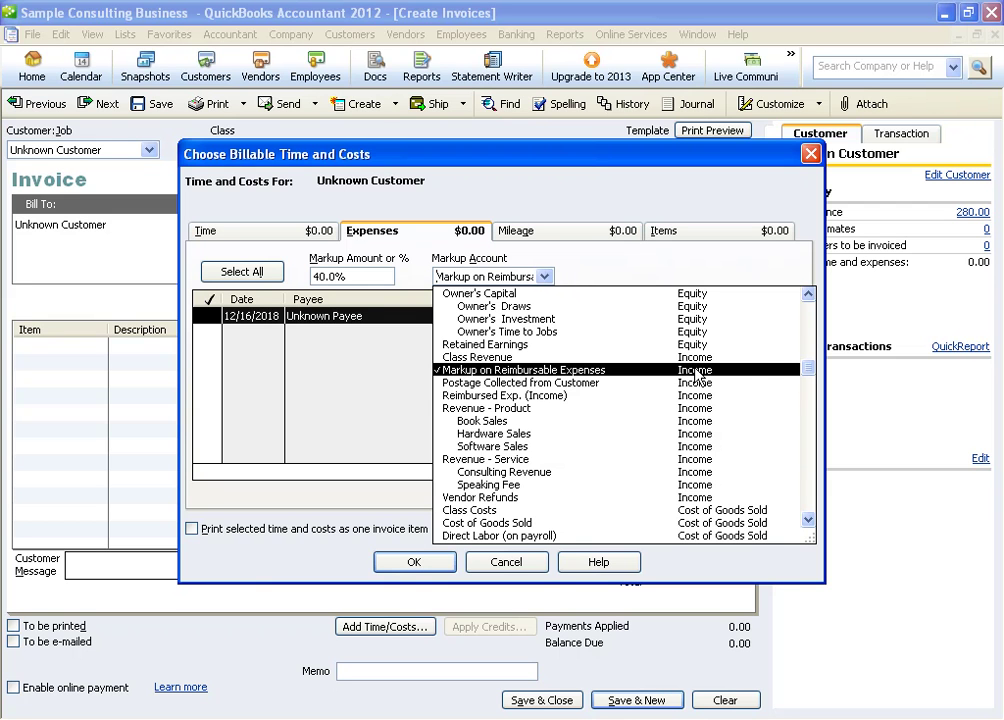
left_click(603, 369)
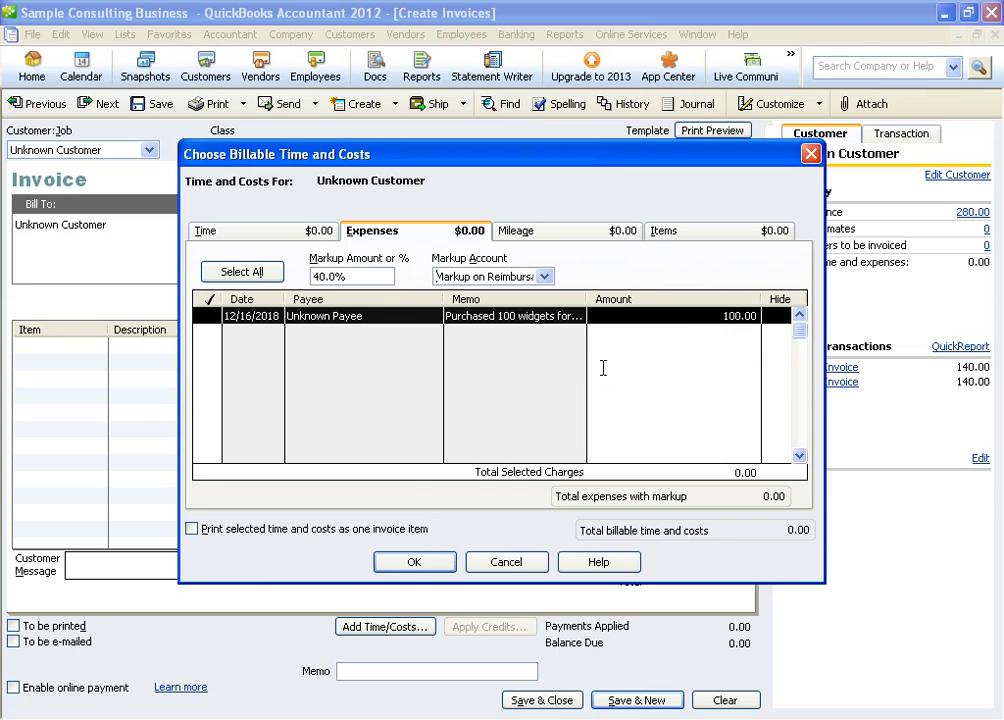
left_click(206, 315)
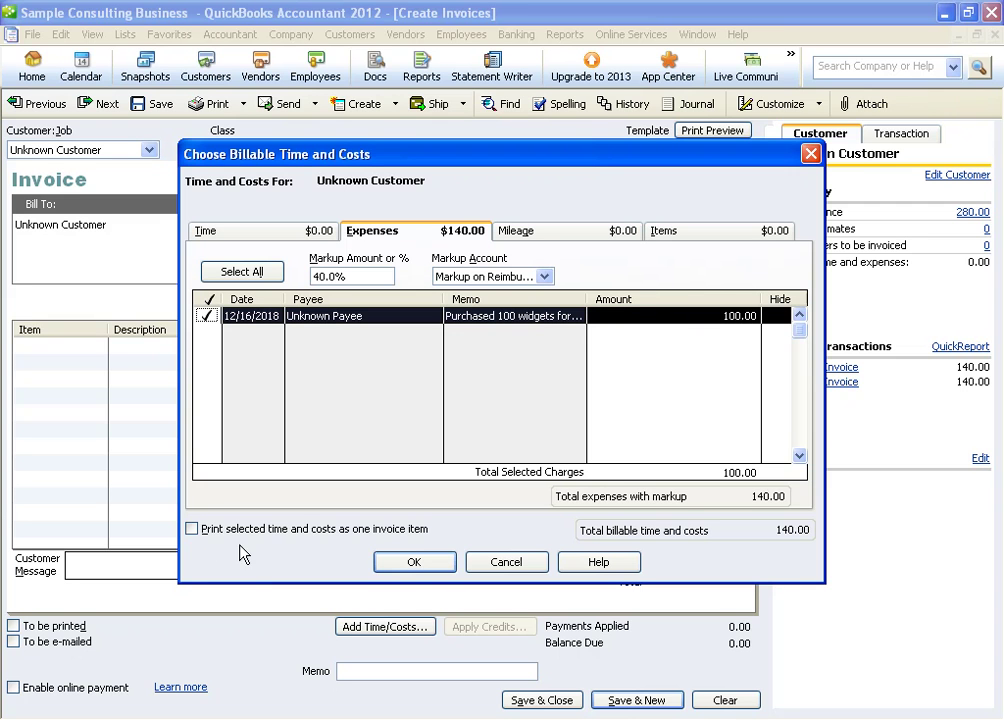
left_click(191, 529)
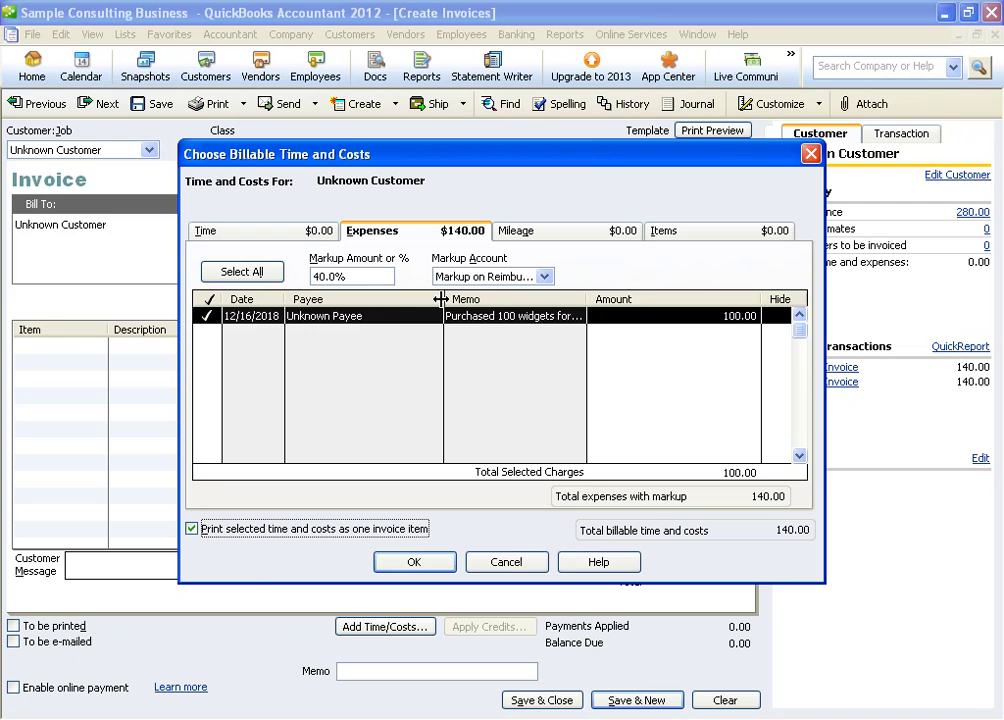
left_click_drag(443, 315, 402, 315)
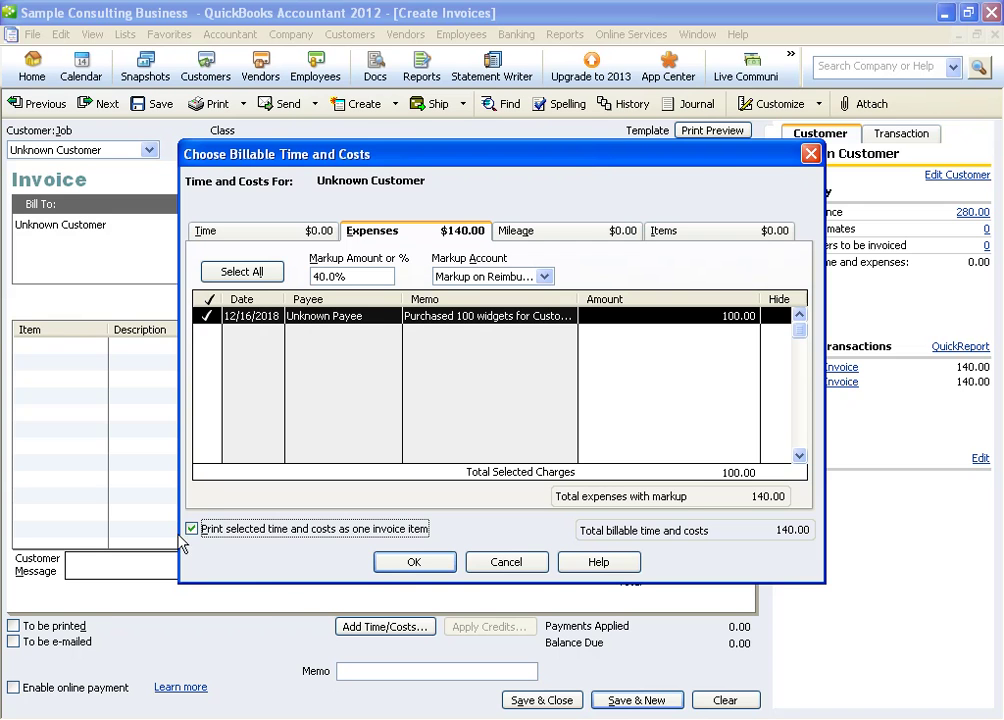
left_click(418, 565)
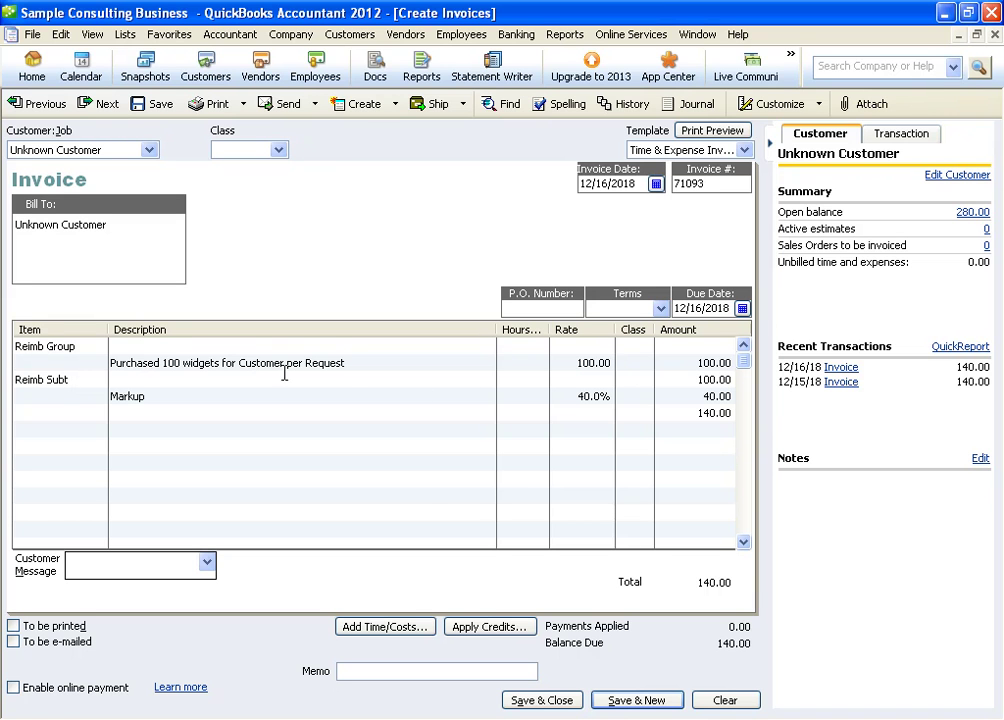
Step: Copy the widget purchase description onto the empty 140.00 total line below Markup
left_click(62, 366)
left_click_drag(108, 364, 468, 399)
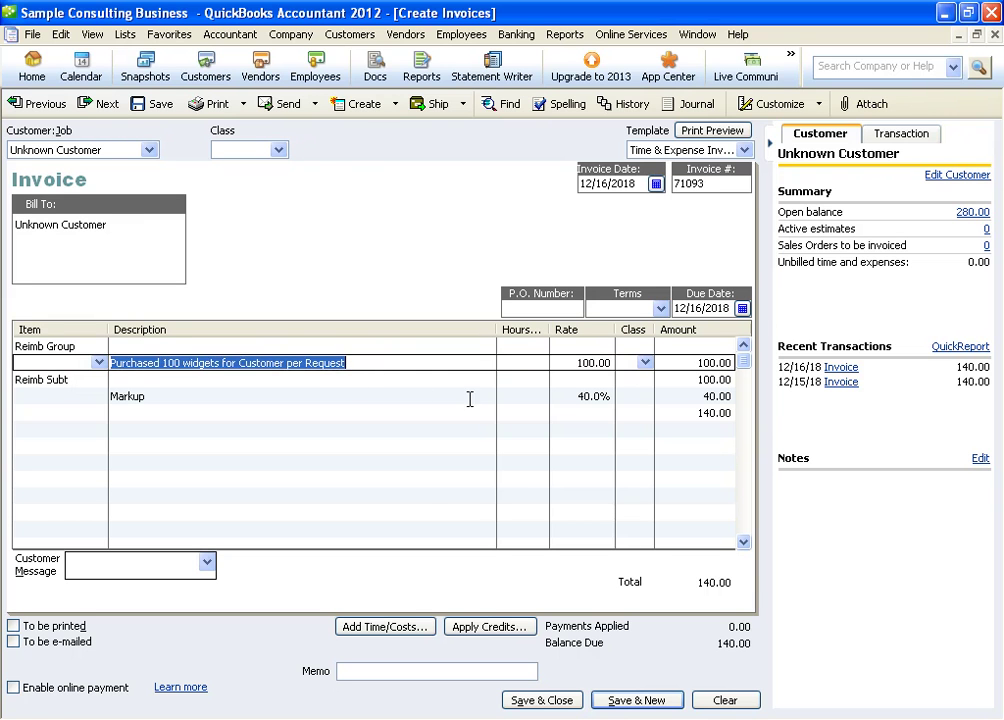
right_click(343, 362)
left_click(362, 414)
left_click(410, 414)
right_click(347, 419)
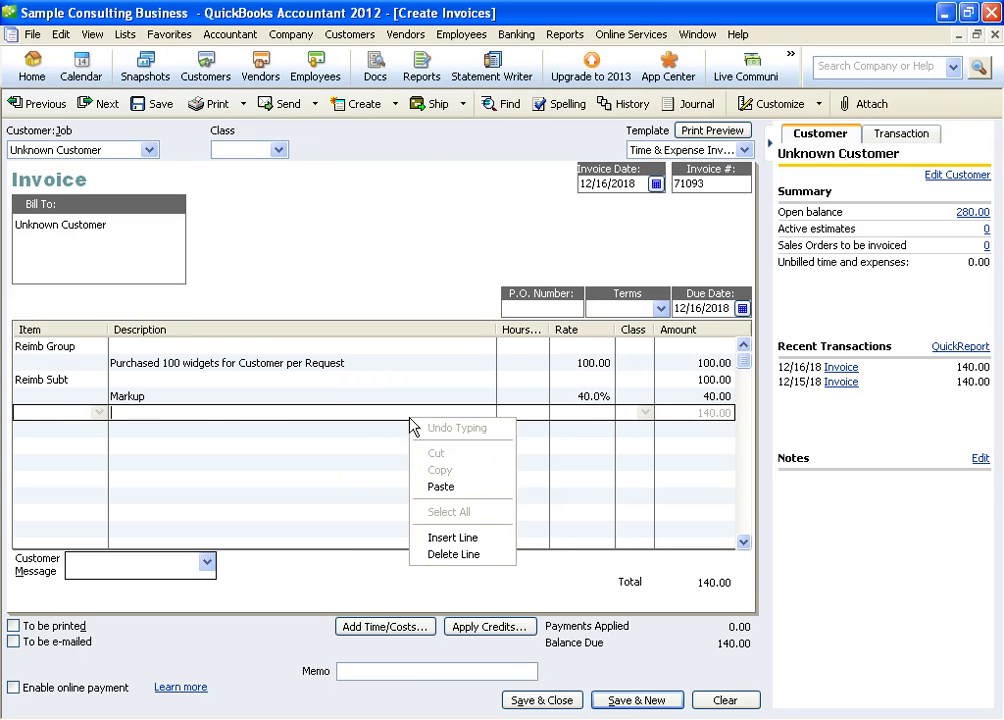
left_click(448, 485)
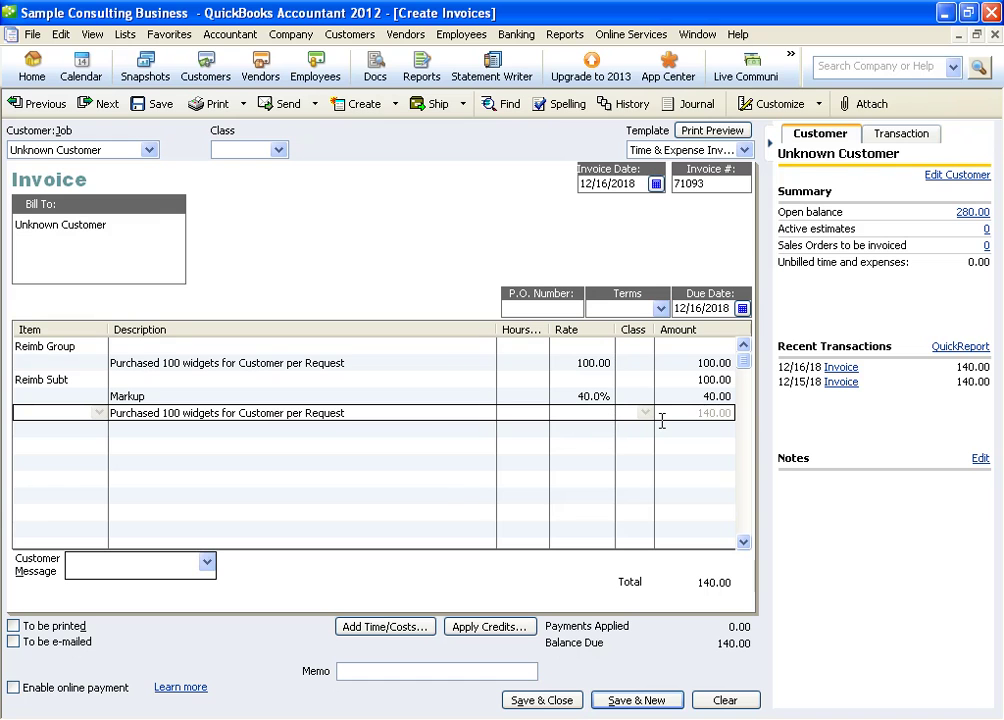
Step: Preview the printed invoice, then save it, confirming the future-dated warning
left_click(243, 103)
left_click(226, 130)
left_click(152, 325)
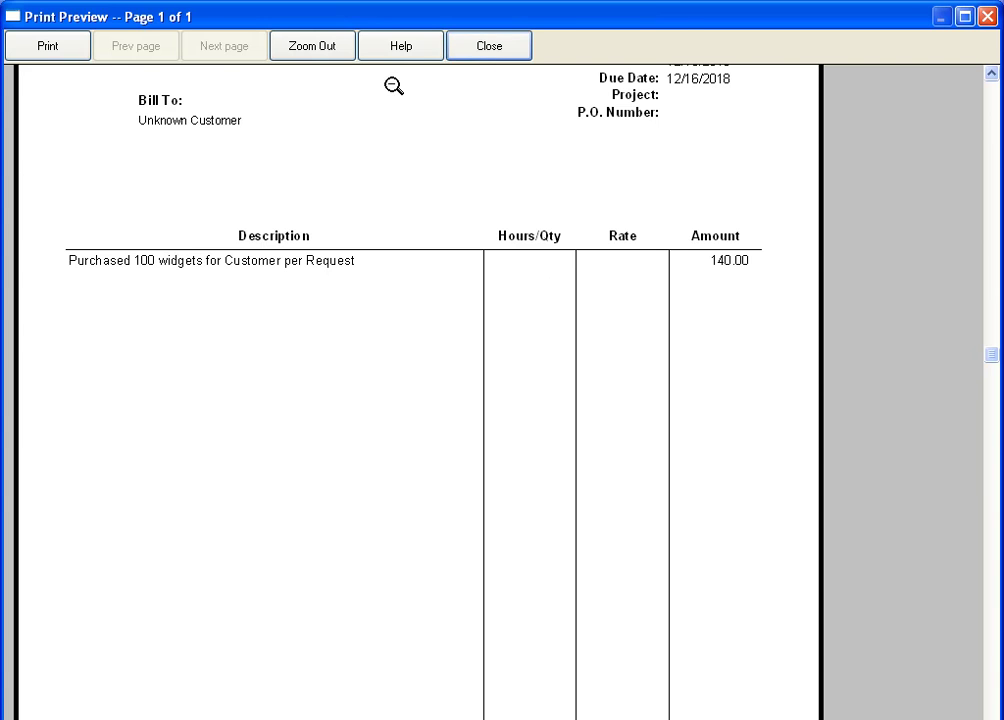
left_click(498, 46)
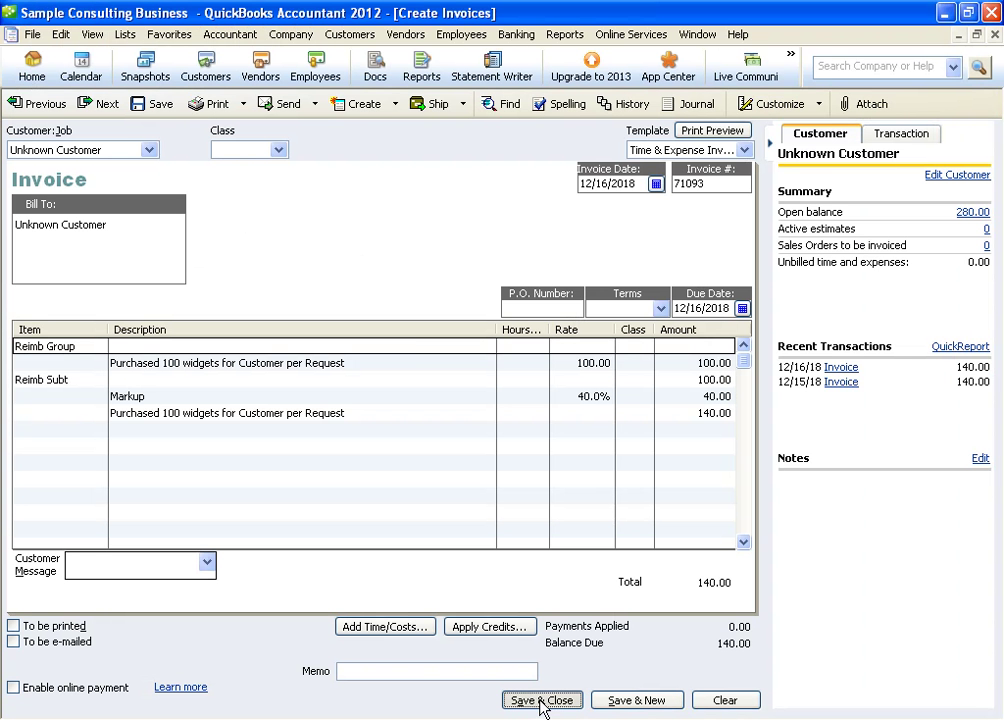
left_click(518, 700)
left_click(462, 281)
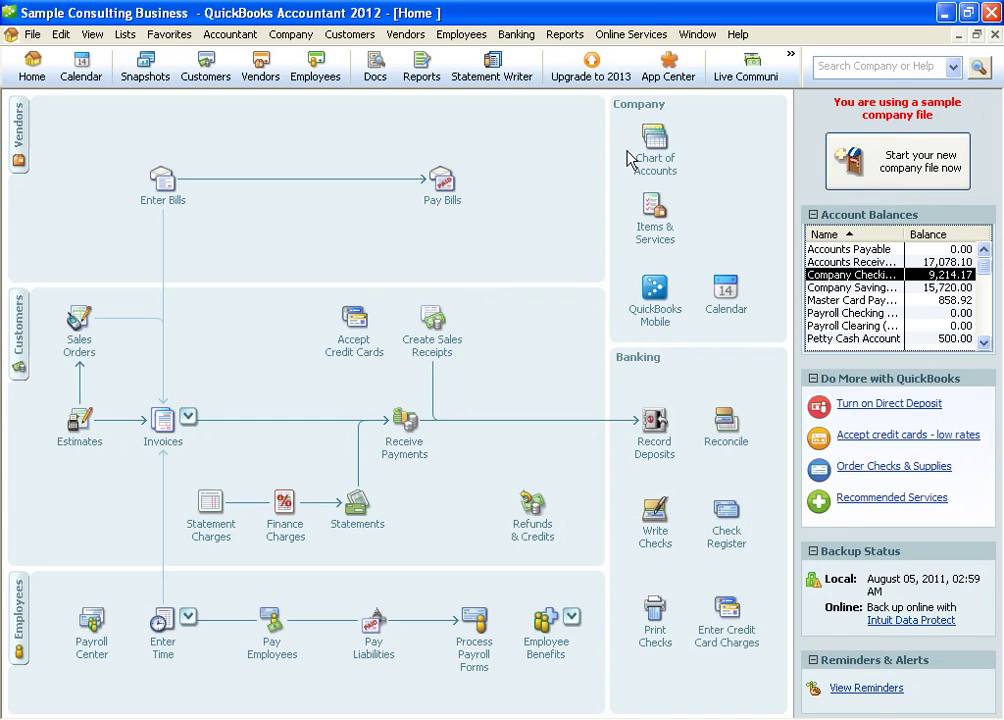
left_click(697, 34)
left_click(752, 169)
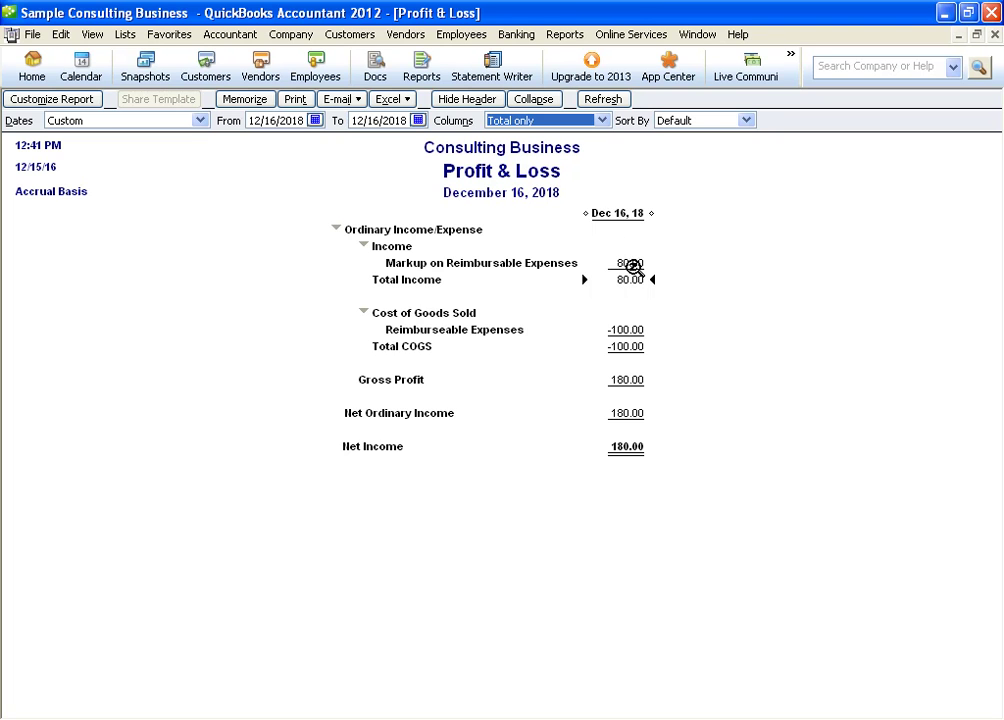
double_click(636, 263)
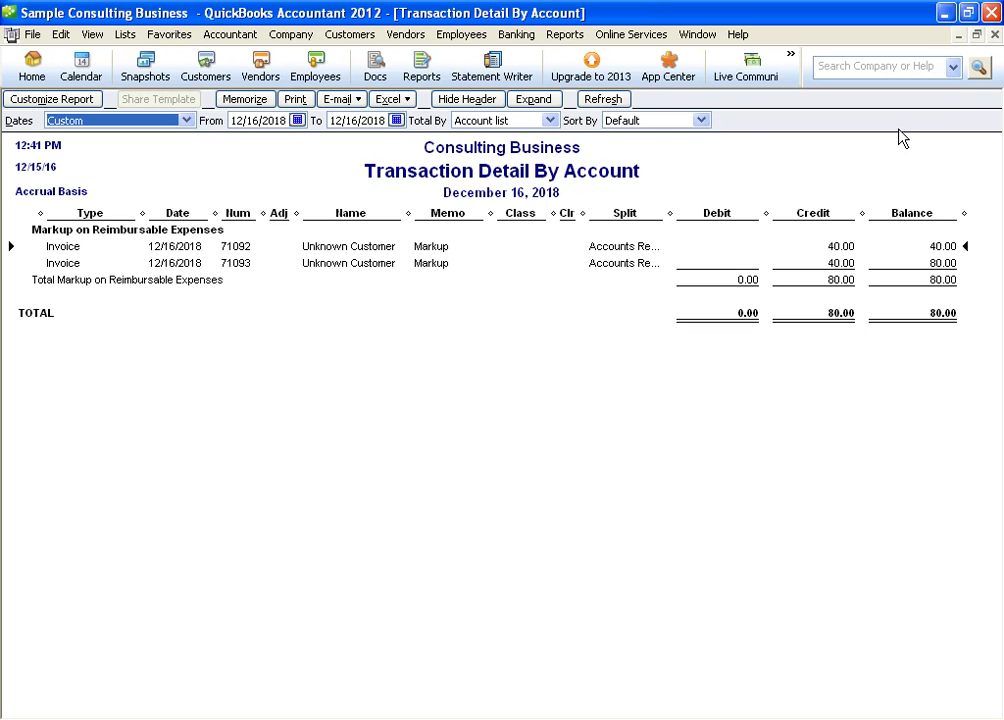
key("Escape")
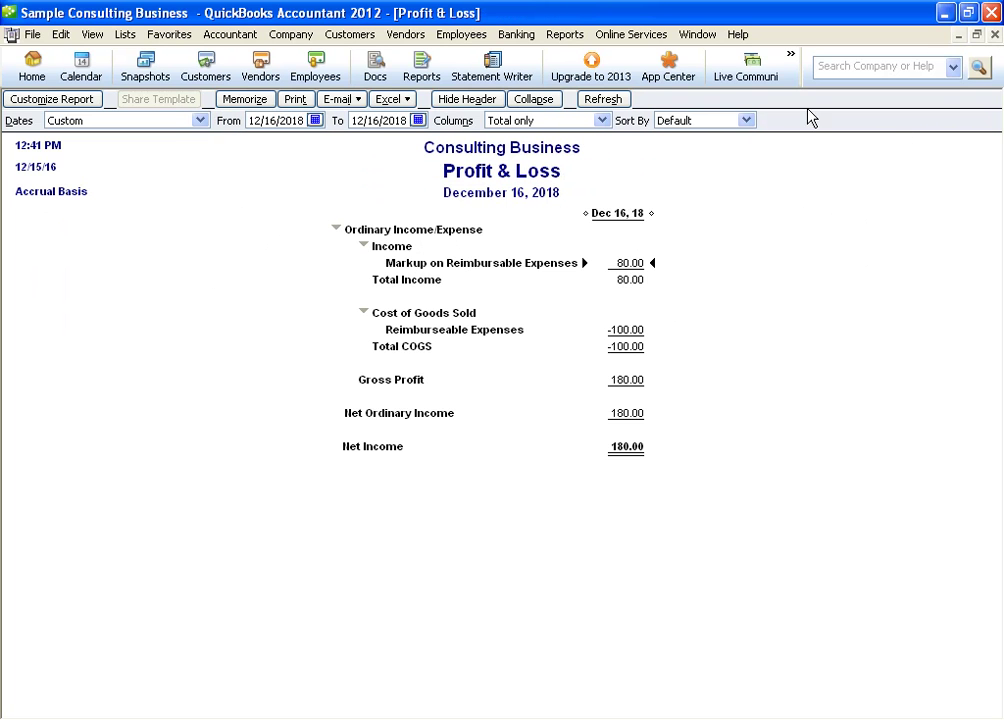
double_click(632, 329)
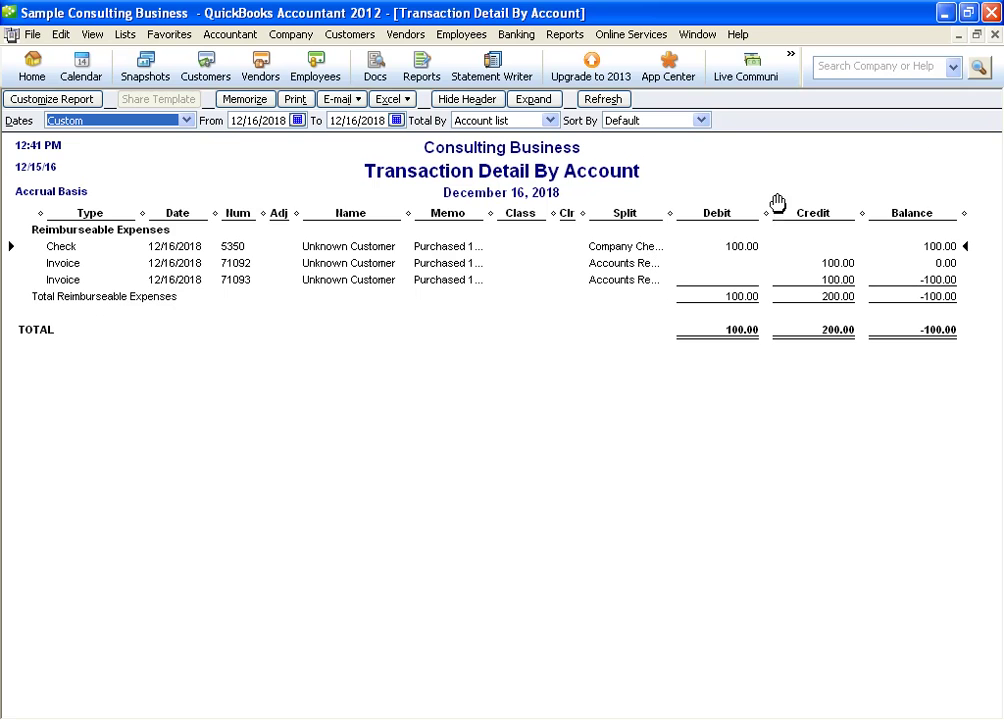
left_click(995, 34)
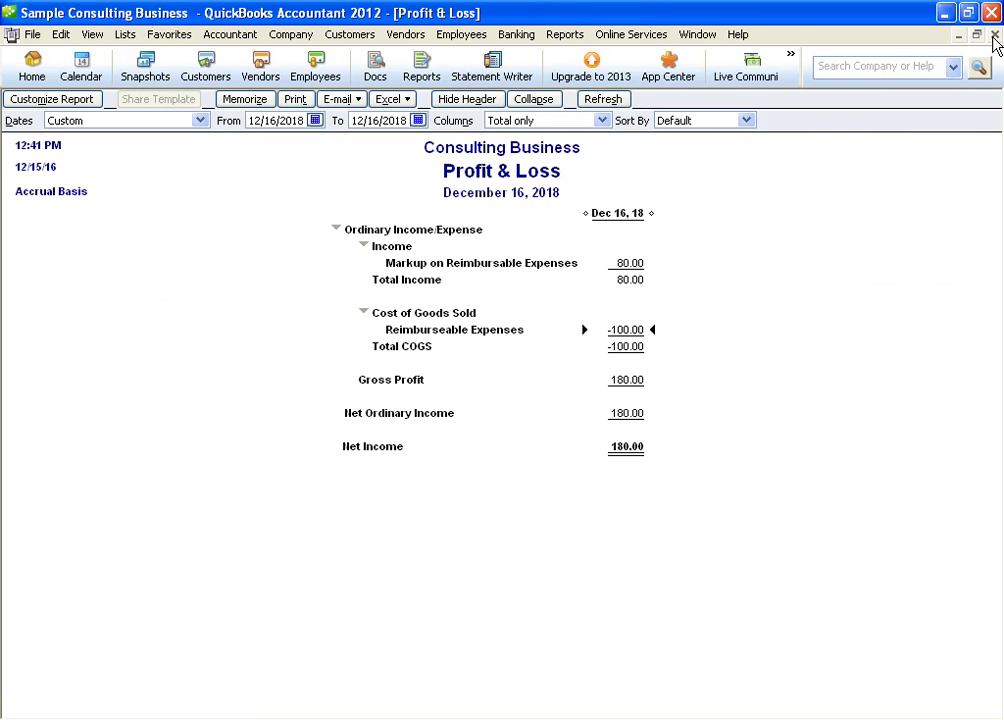
left_click(995, 34)
left_click(501, 371)
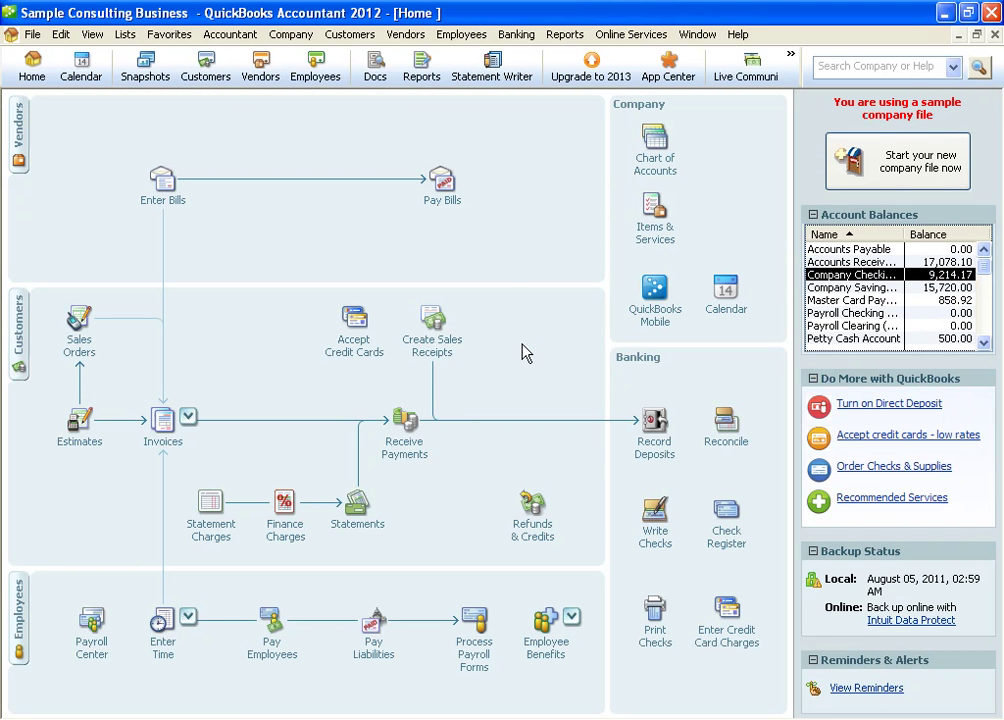